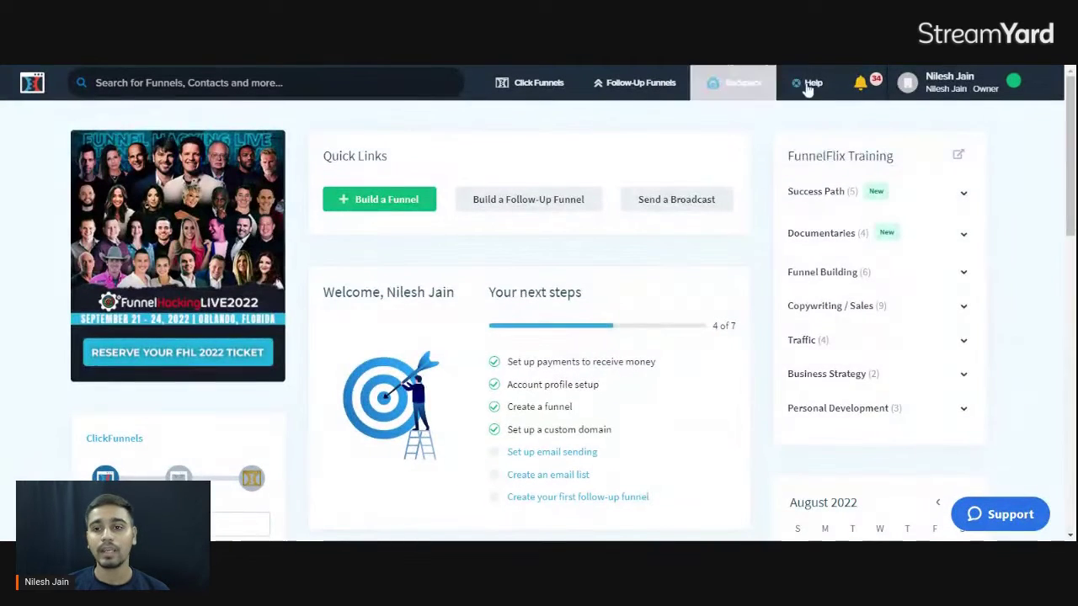
Open Account Settings from the profile menu and go to the Domains page.
click(950, 81)
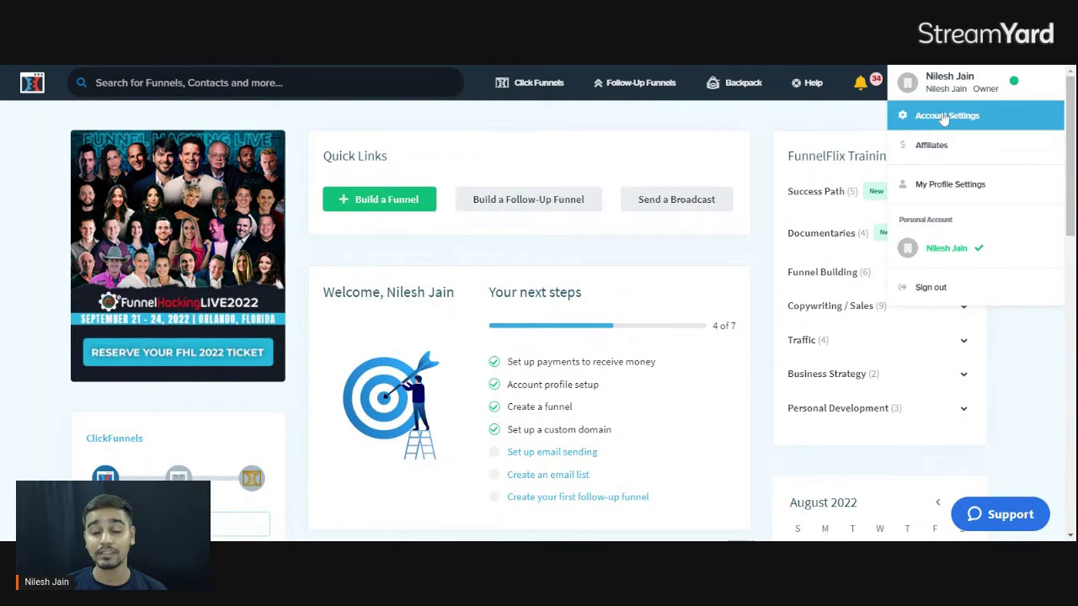
click(860, 82)
click(944, 87)
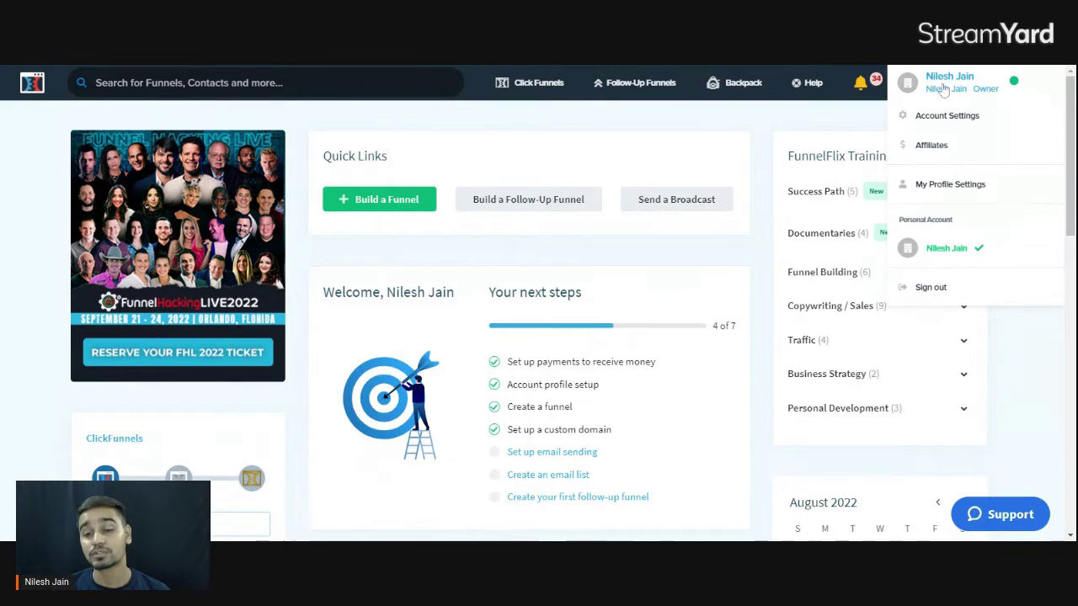
click(915, 124)
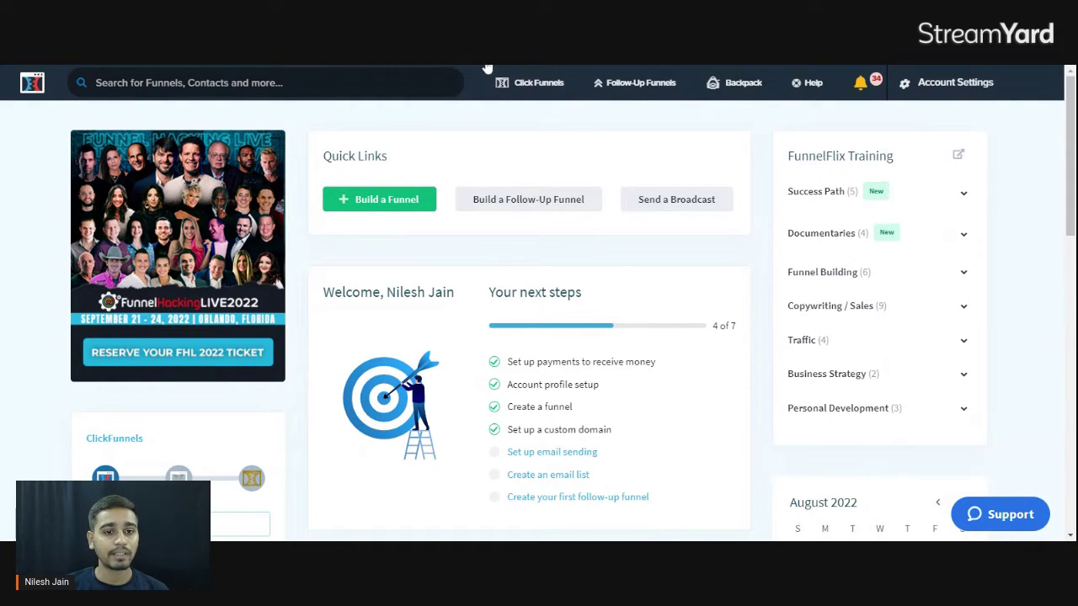
scroll(257, 280, down, 1)
scroll(268, 362, down, 4)
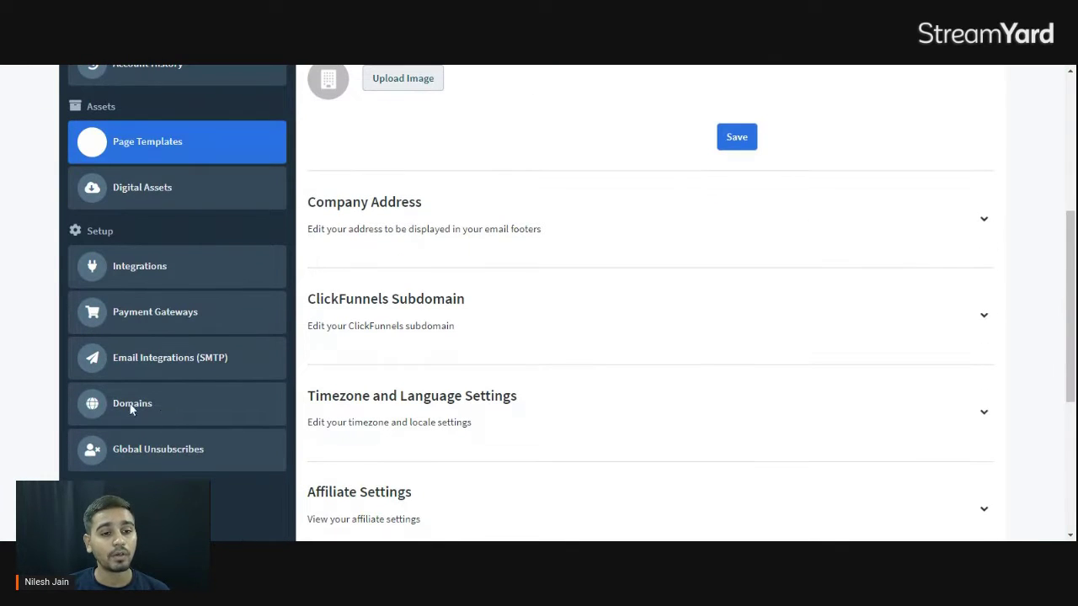
scroll(135, 410, down, 1)
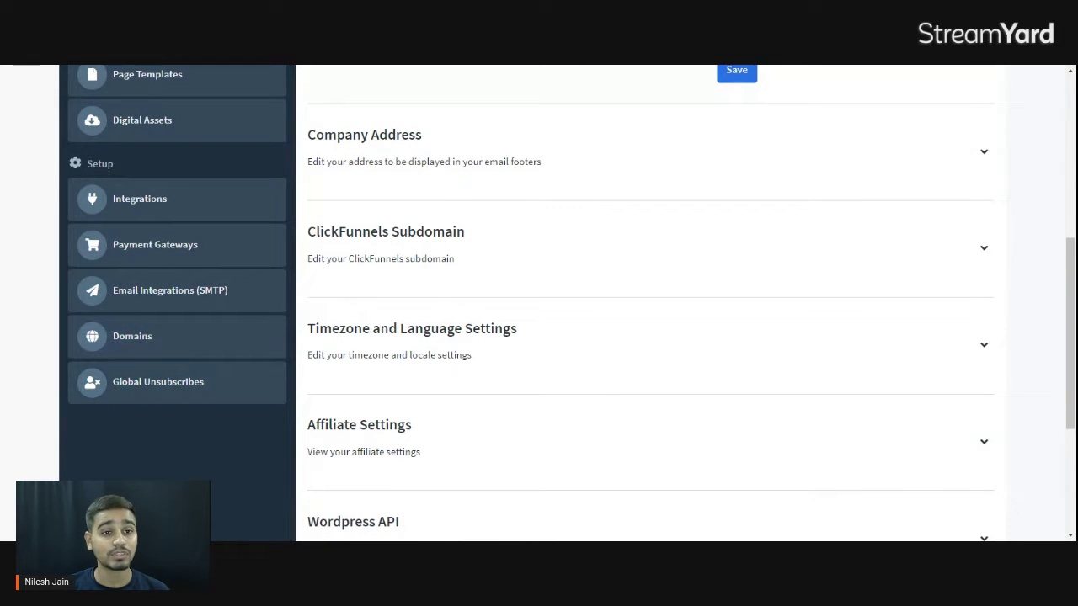
click(183, 345)
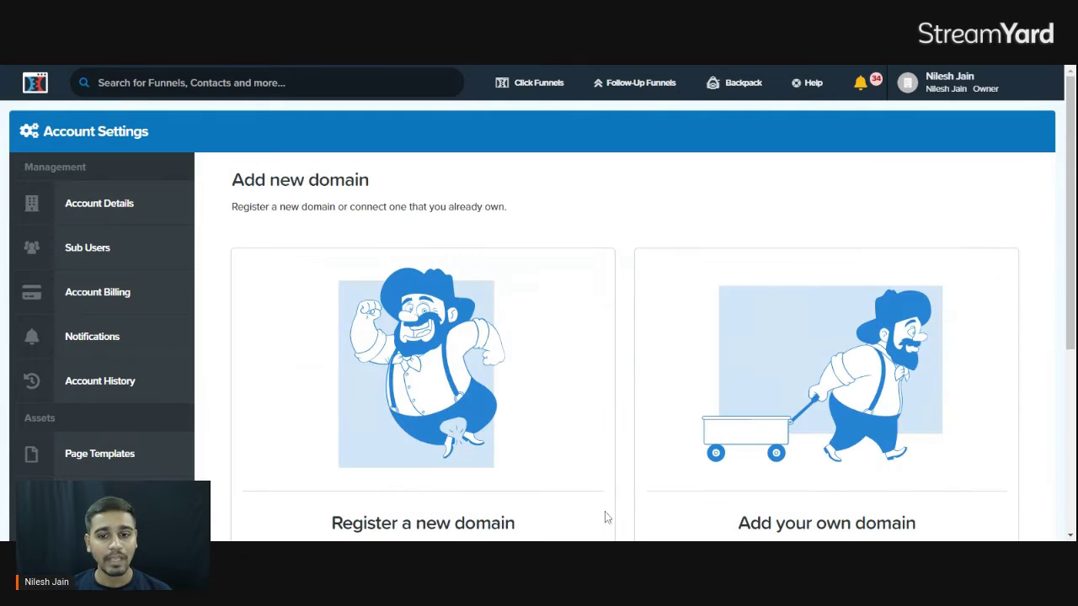
Review the Add new domain page's register-new and use-existing-domain options.
scroll(673, 210, down, 5)
scroll(673, 204, up, 1)
scroll(673, 205, up, 2)
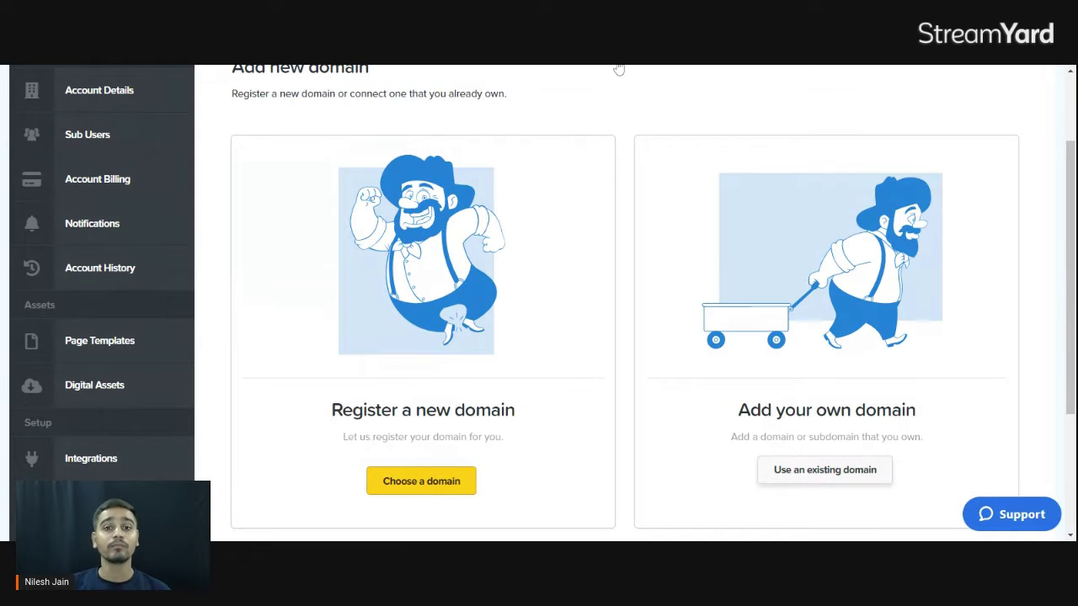
text(www.)
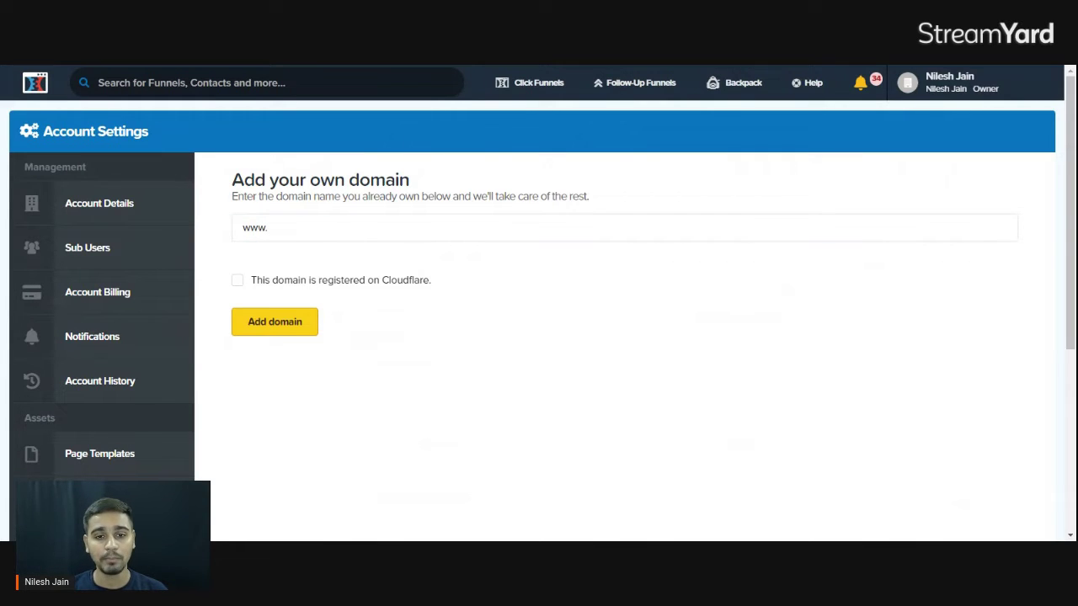
click(268, 227)
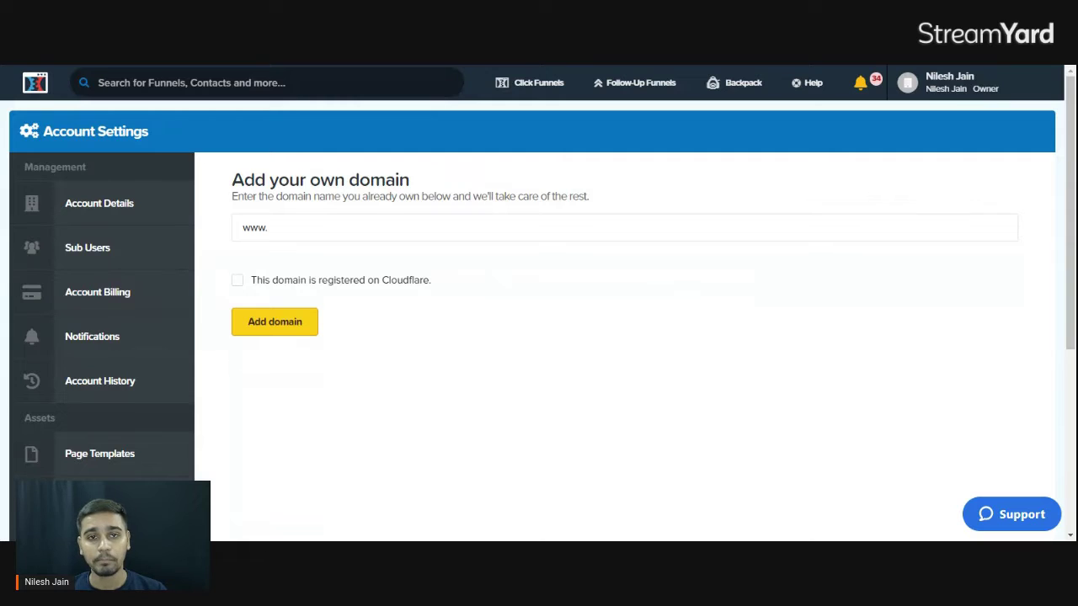
text(theentrepreneurwarriorsshow.com)
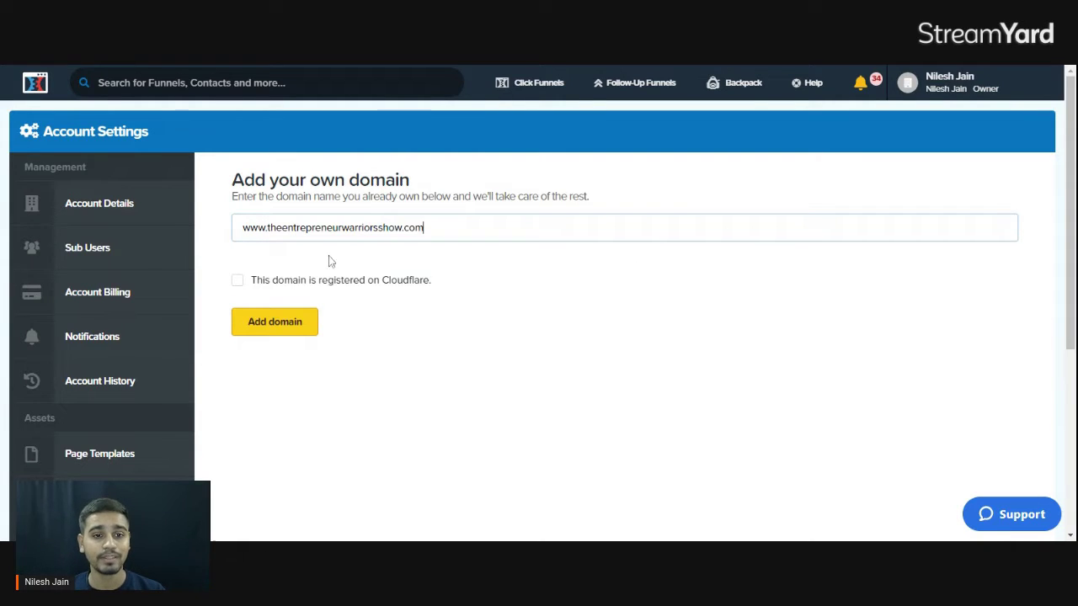
click(283, 327)
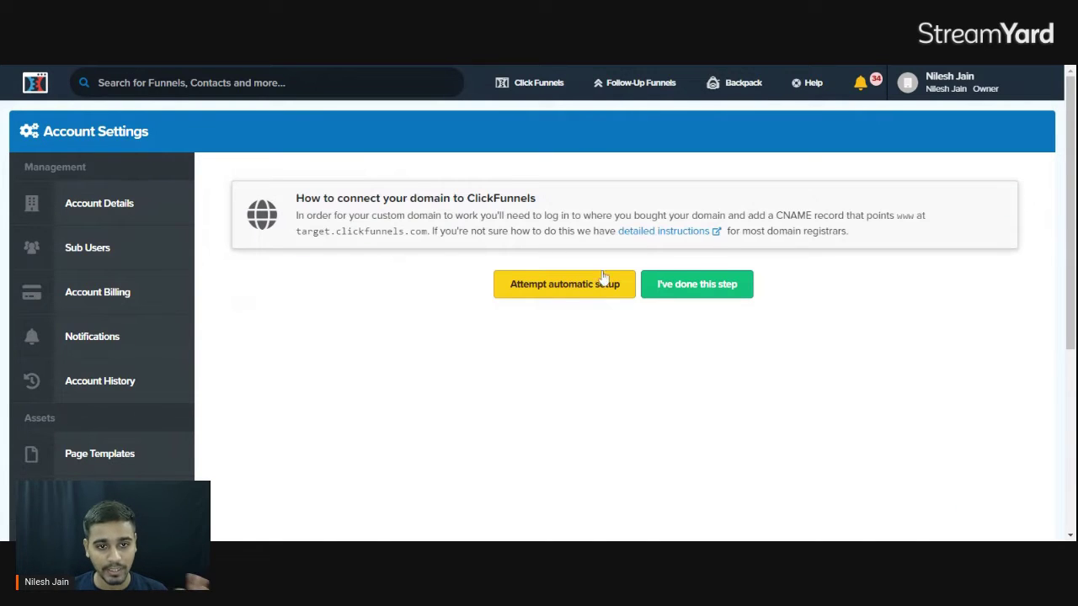
Launch automatic setup for the domain and get past the Entri introduction.
click(587, 299)
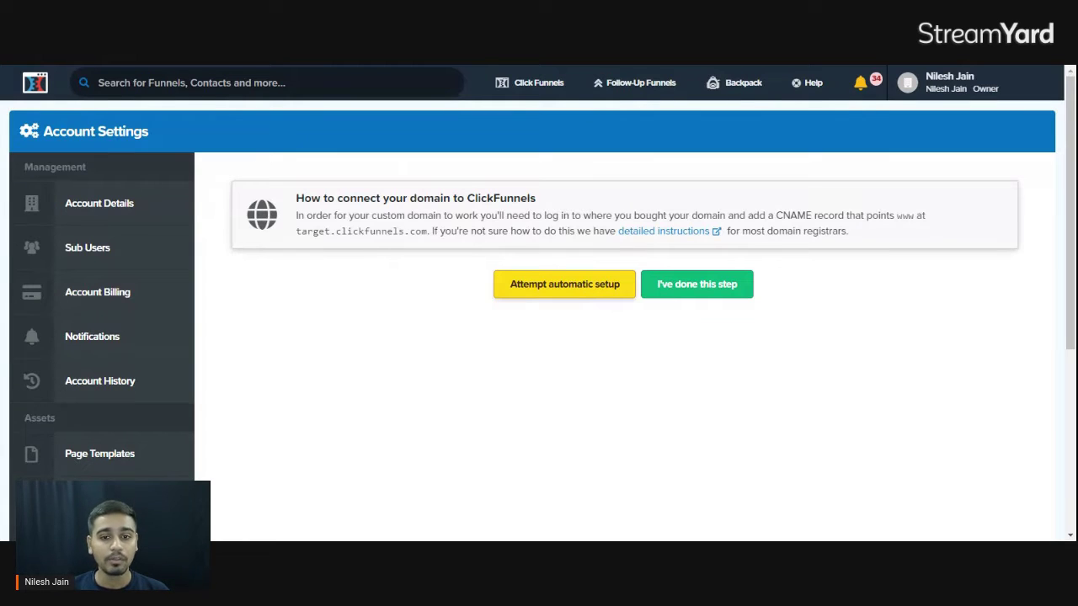
click(593, 288)
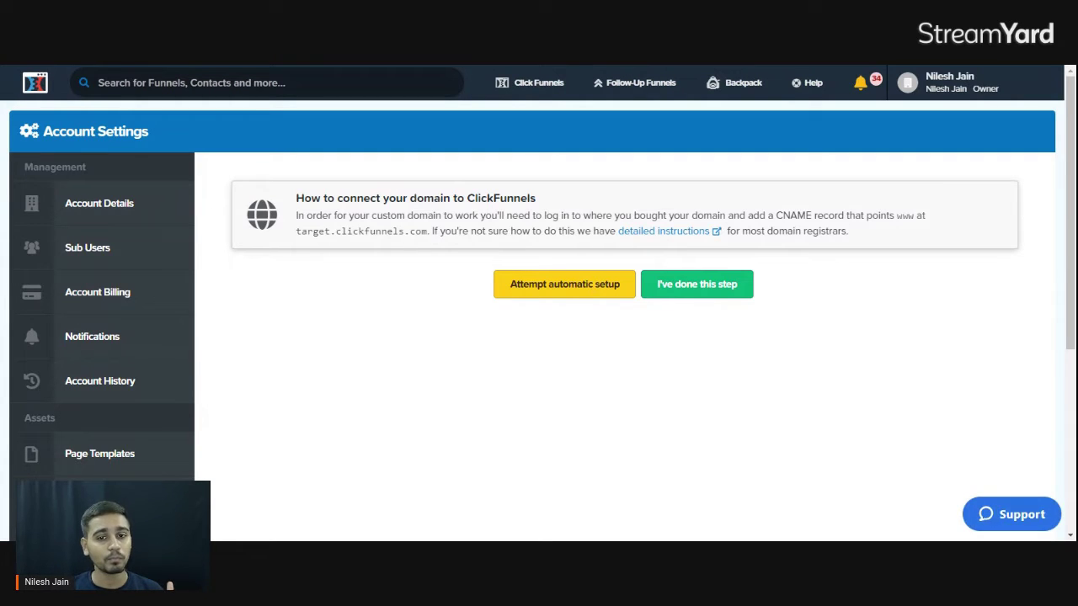
click(537, 284)
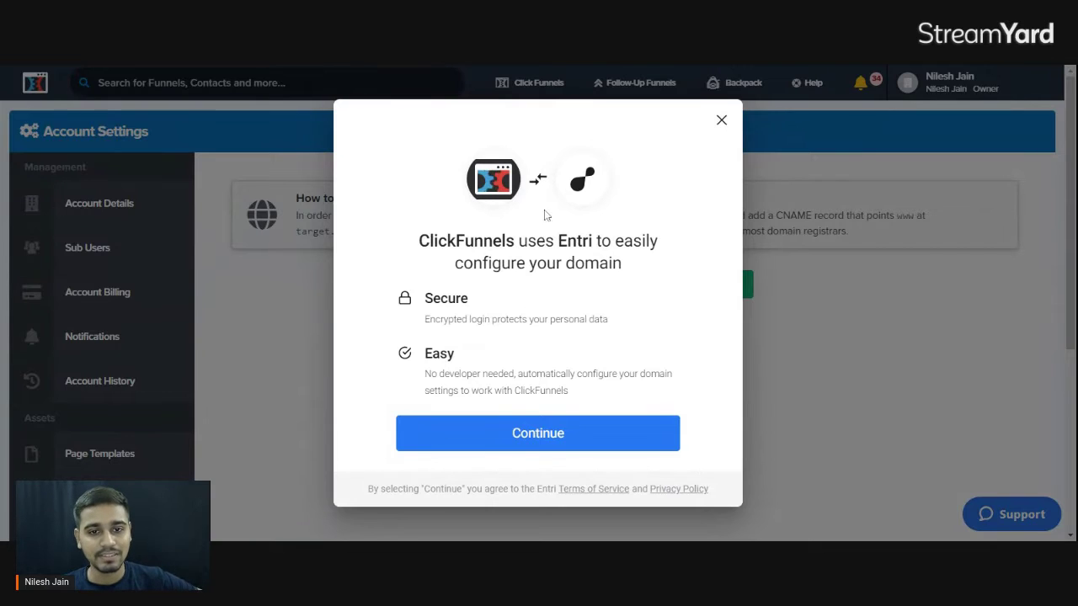
click(495, 433)
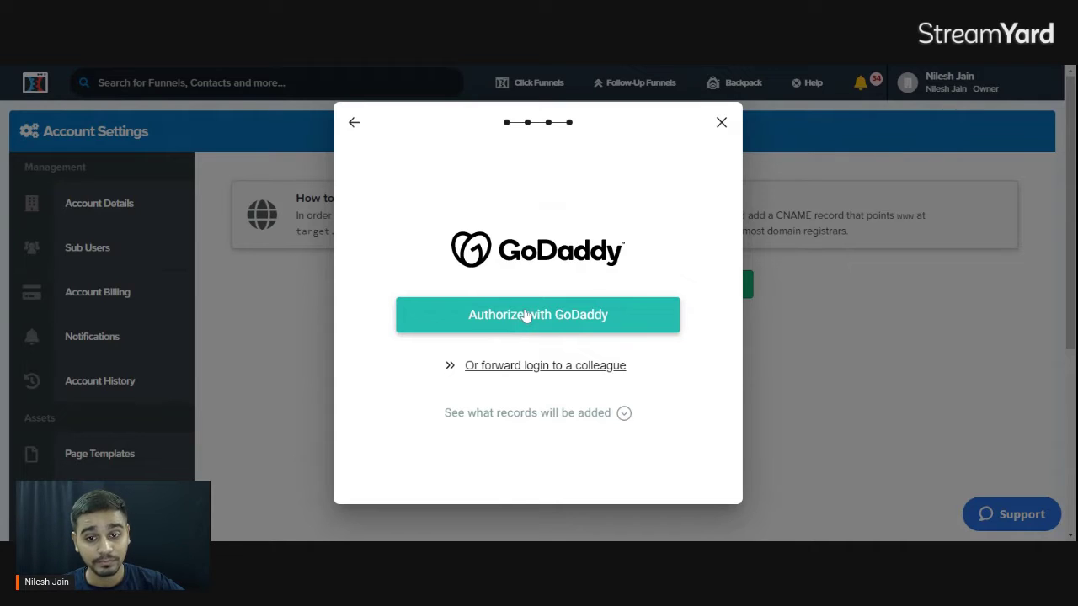
Authorize the domain connection with GoDaddy in the Entri dialog.
click(526, 316)
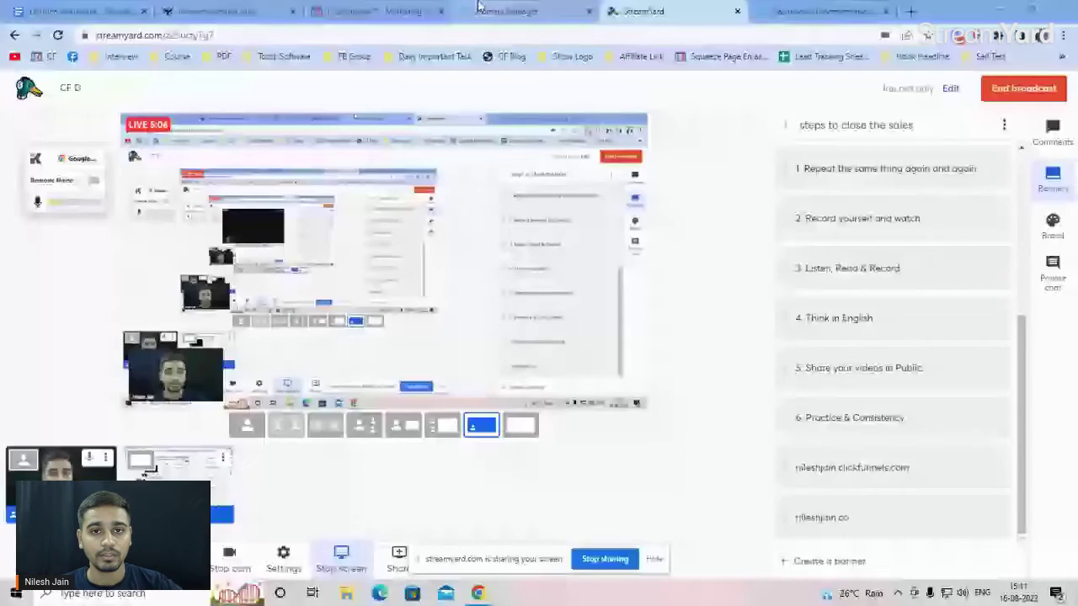
Approve connecting the domain to ClickFunnels in GoDaddy, then return to ClickFunnels.
click(505, 10)
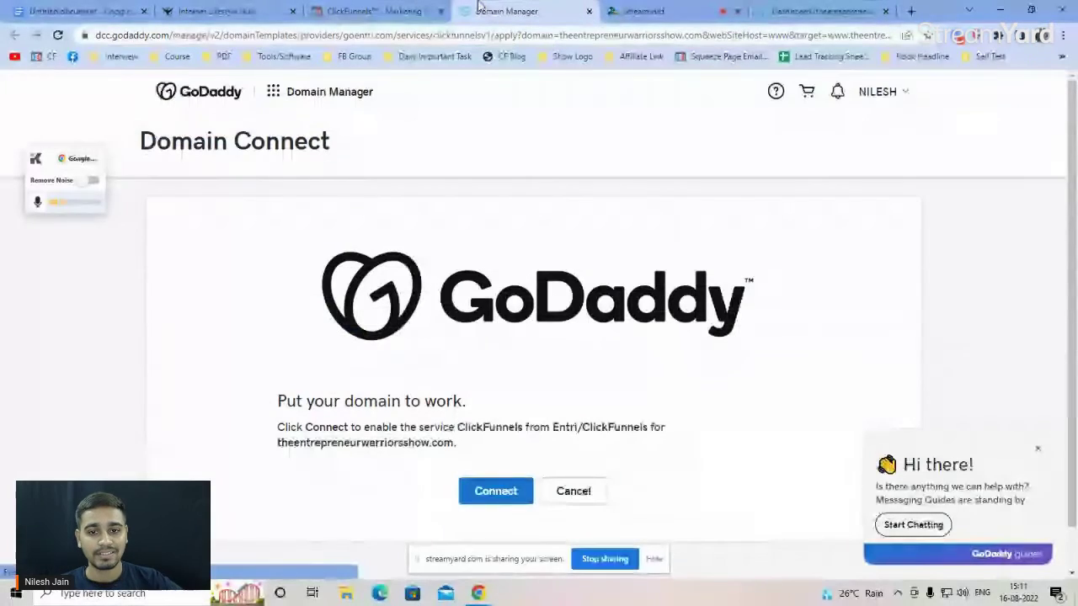
scroll(508, 308, down, 1)
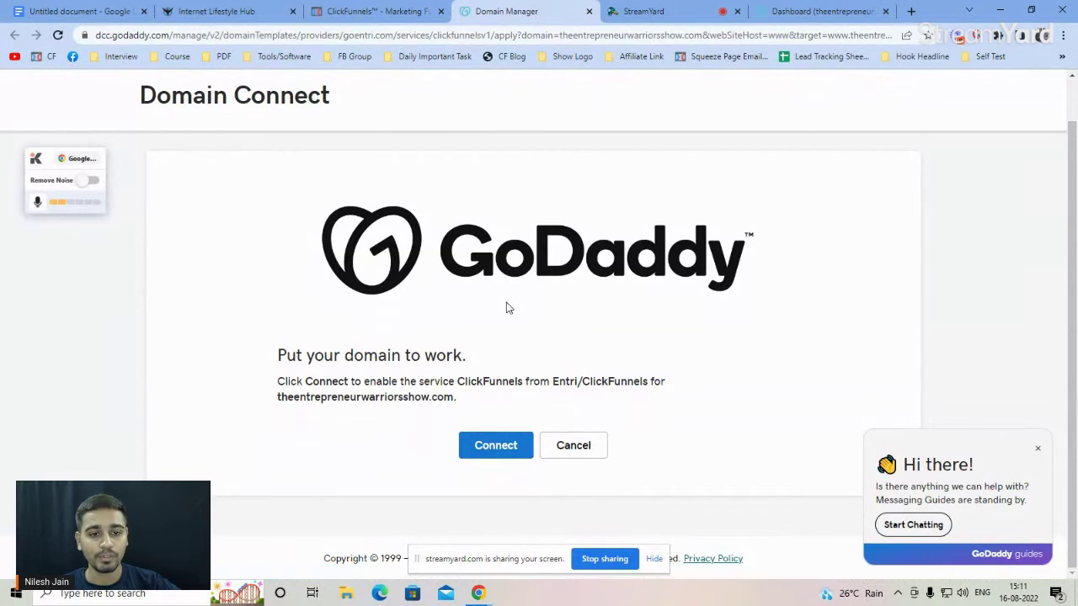
click(496, 451)
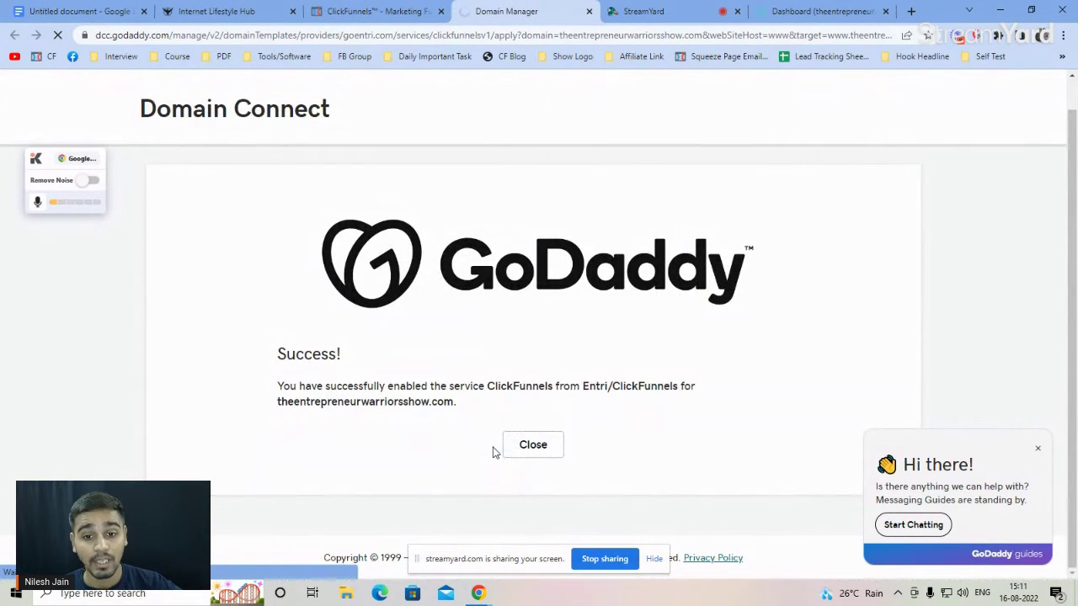
click(525, 451)
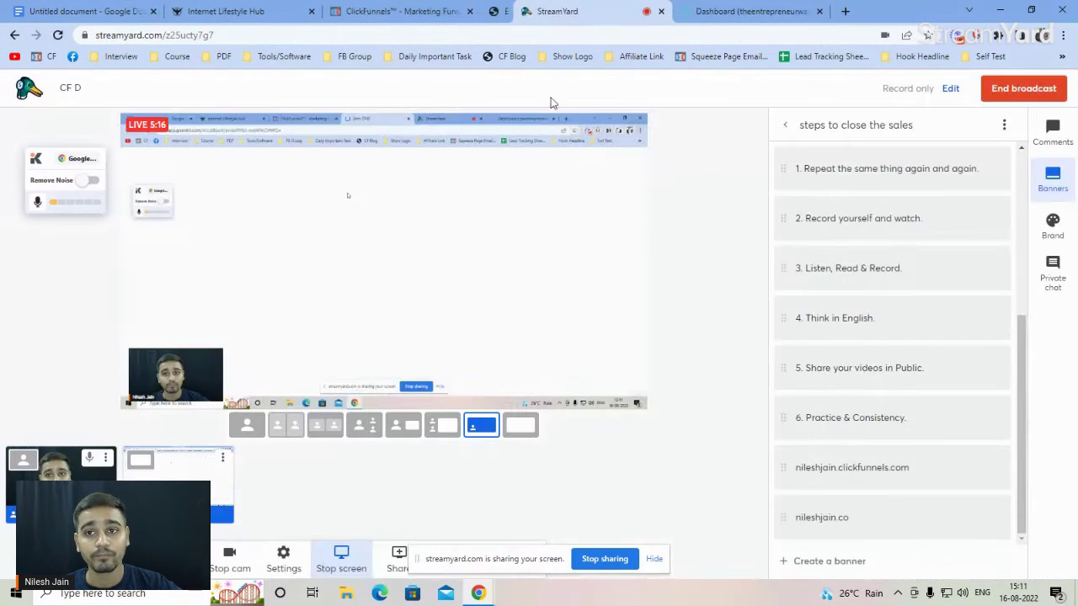
click(459, 8)
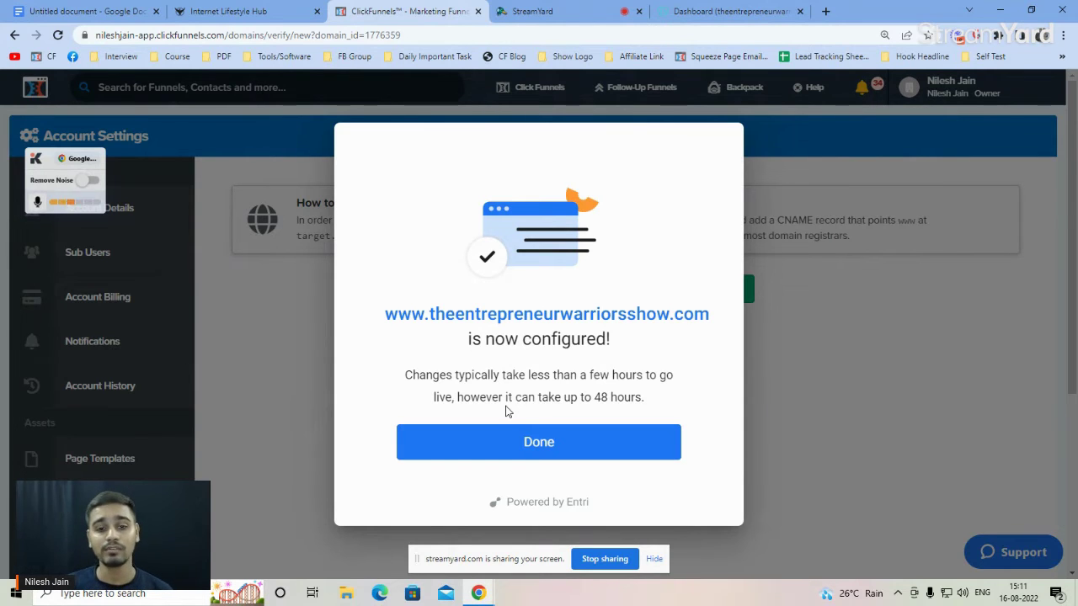
click(538, 444)
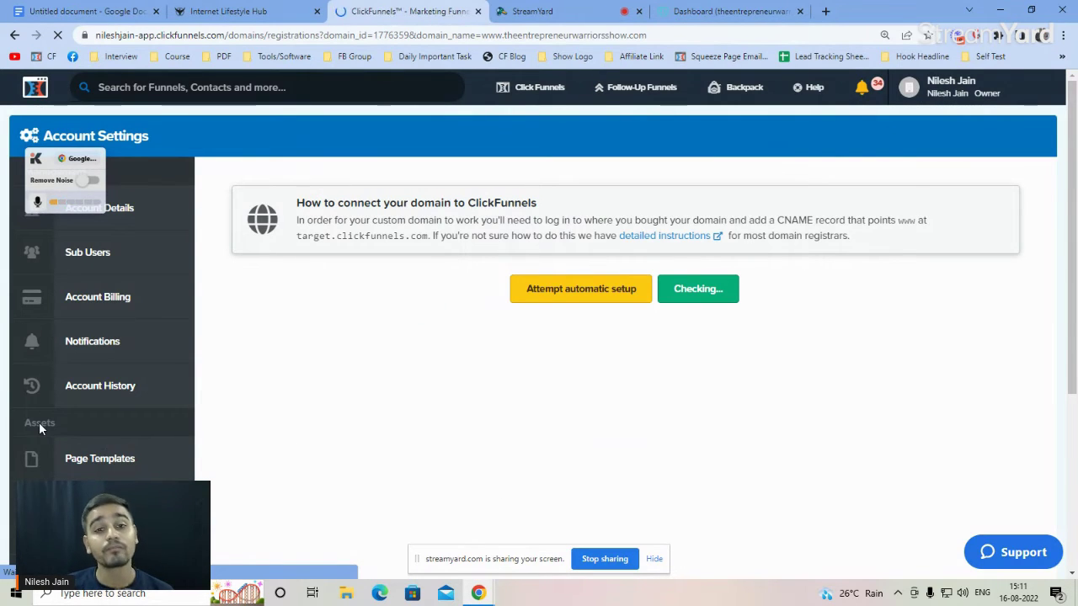
scroll(479, 342, down, 3)
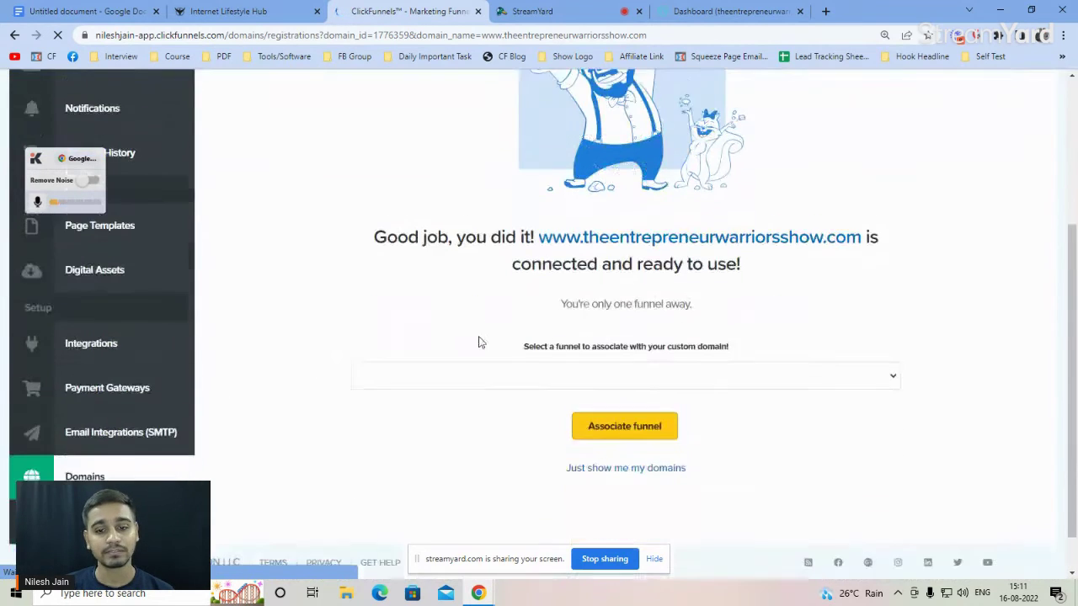
scroll(479, 342, down, 1)
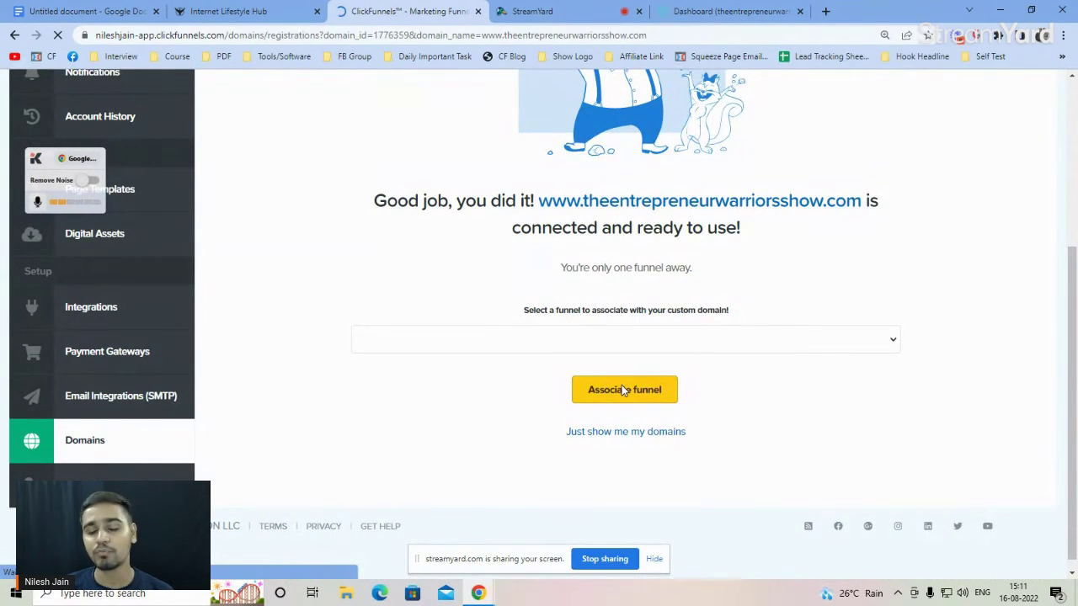
click(87, 443)
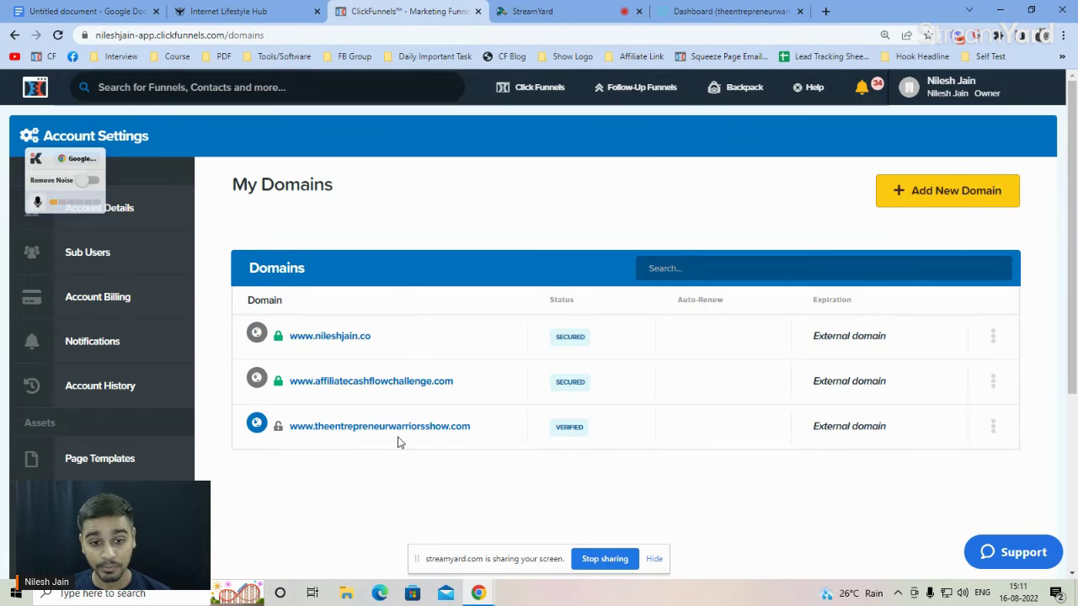
mouse_move(277, 428)
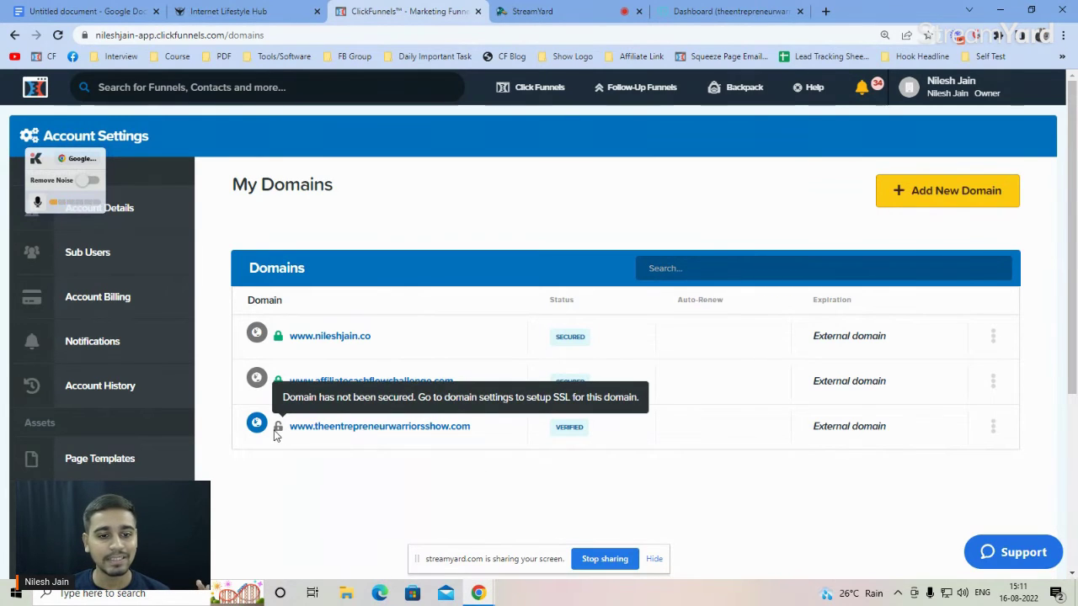
mouse_move(282, 383)
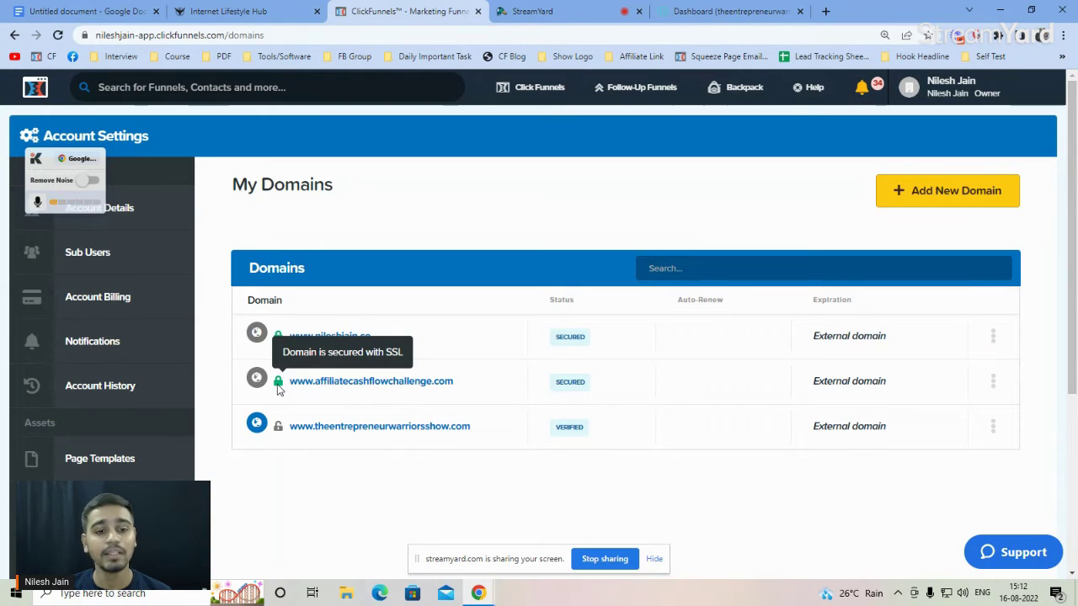
click(335, 428)
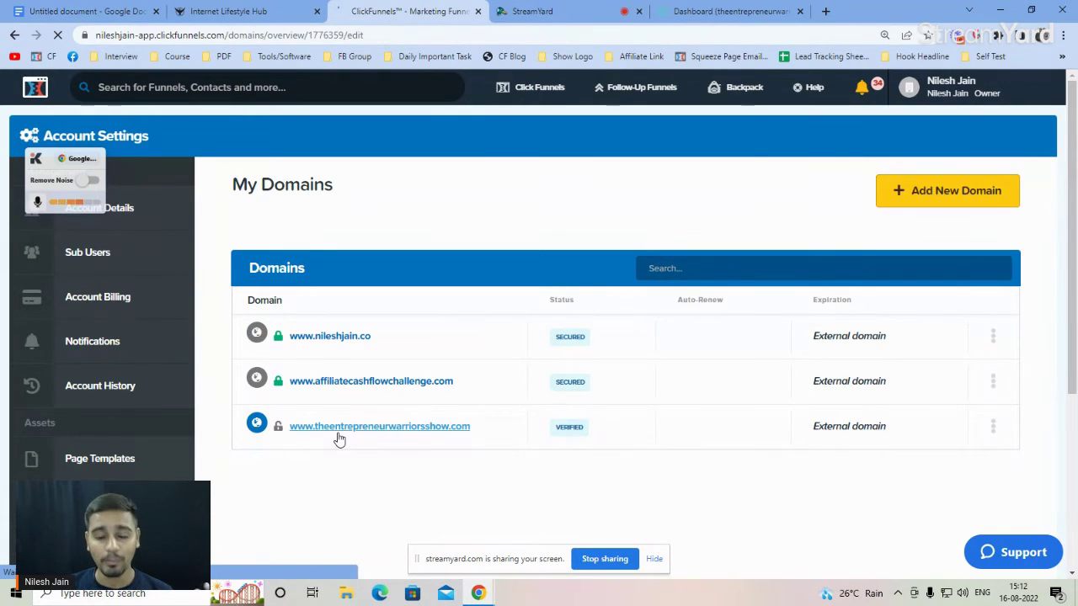
scroll(526, 383, down, 4)
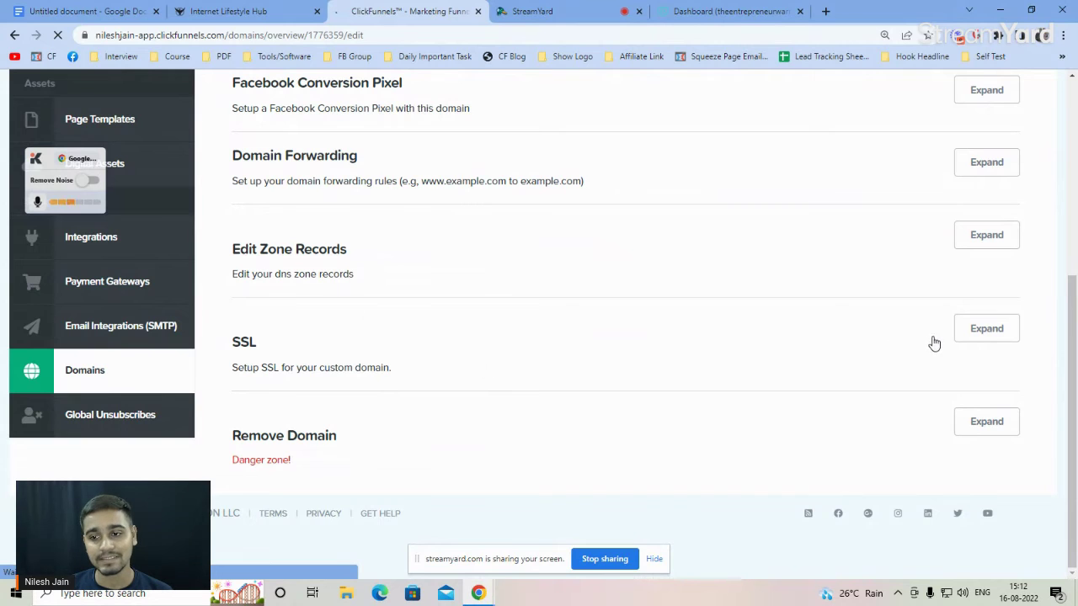
click(987, 329)
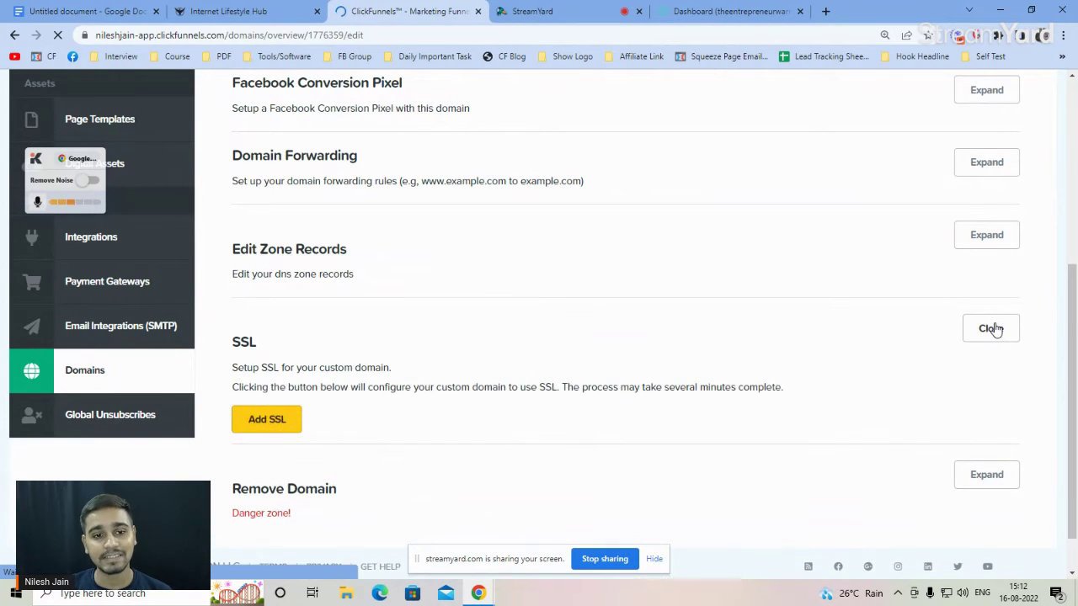
click(280, 420)
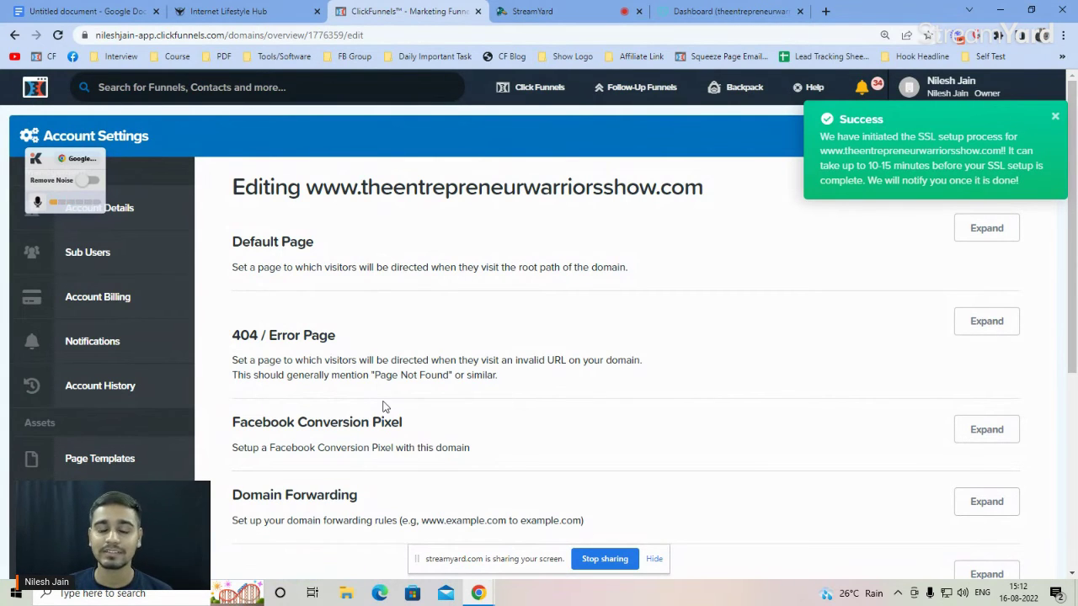
Reload Domains, reopen the domain's SSL section and run Check Now until it's ready.
scroll(402, 424, down, 4)
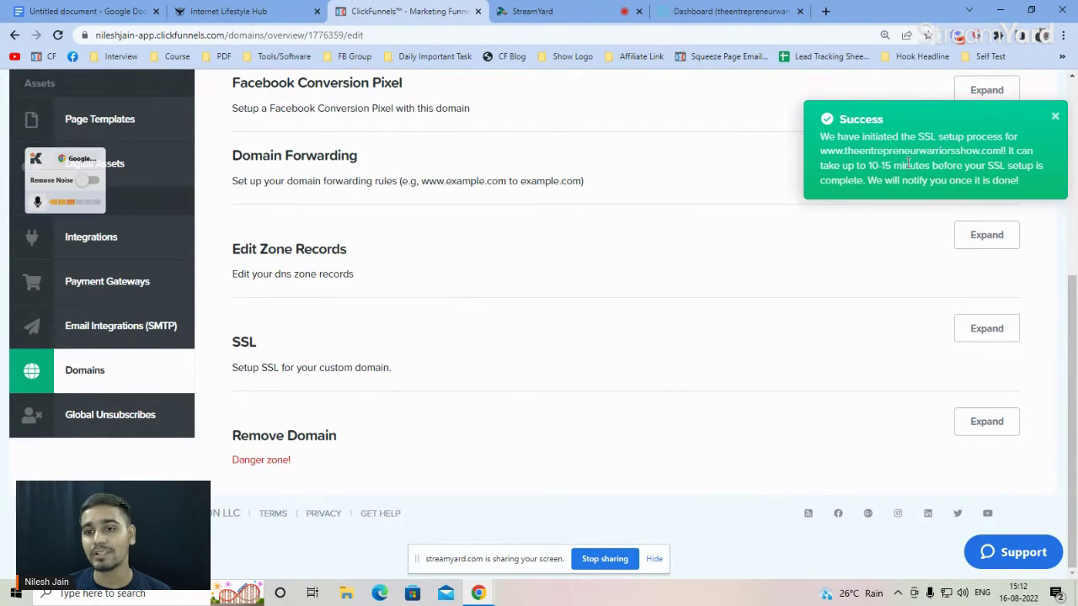
click(92, 379)
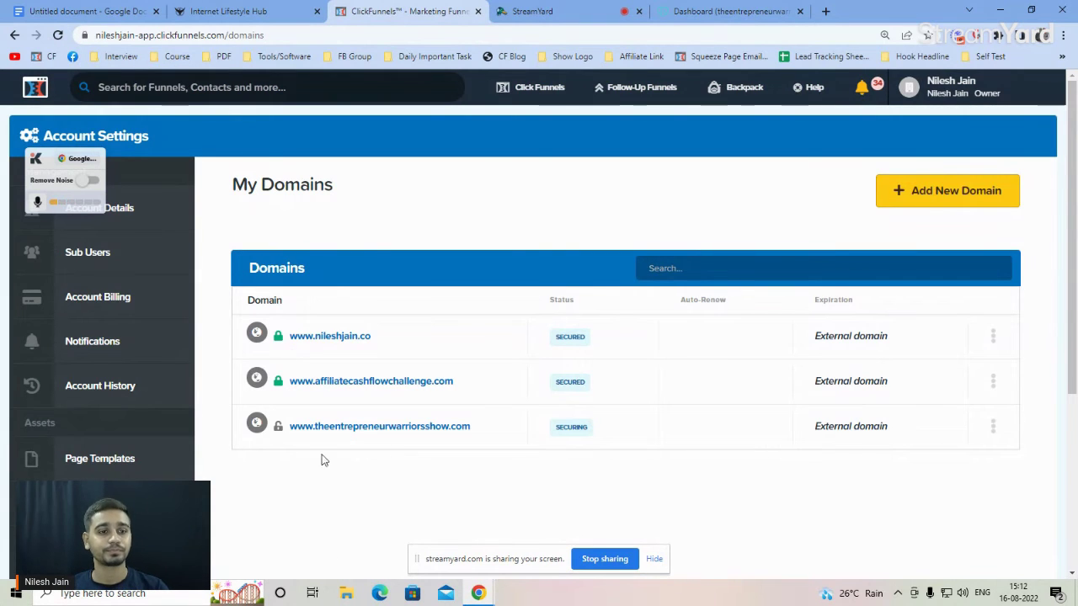
click(58, 35)
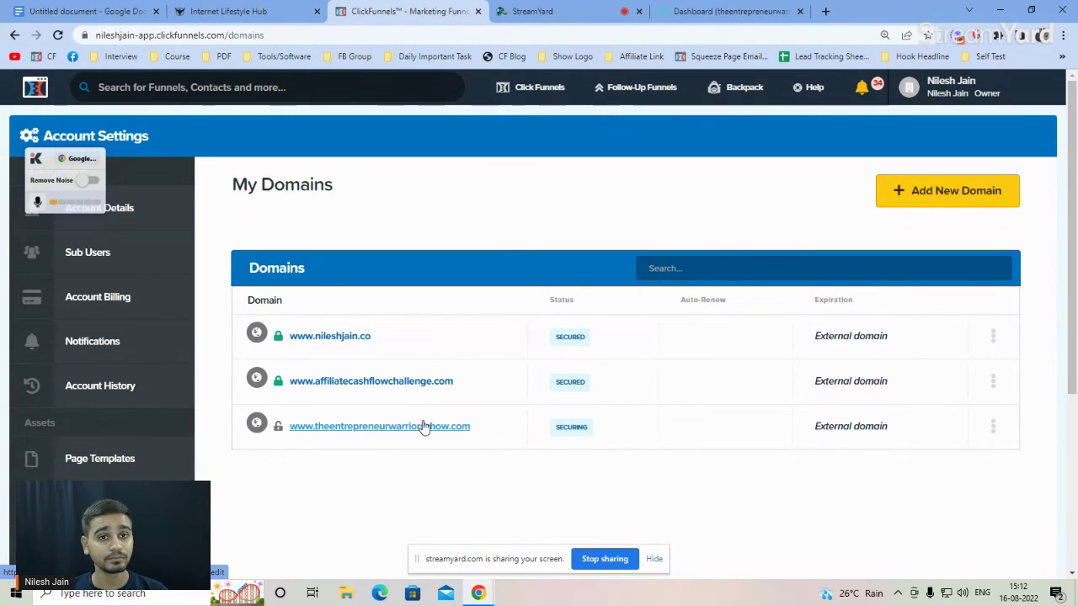
click(380, 429)
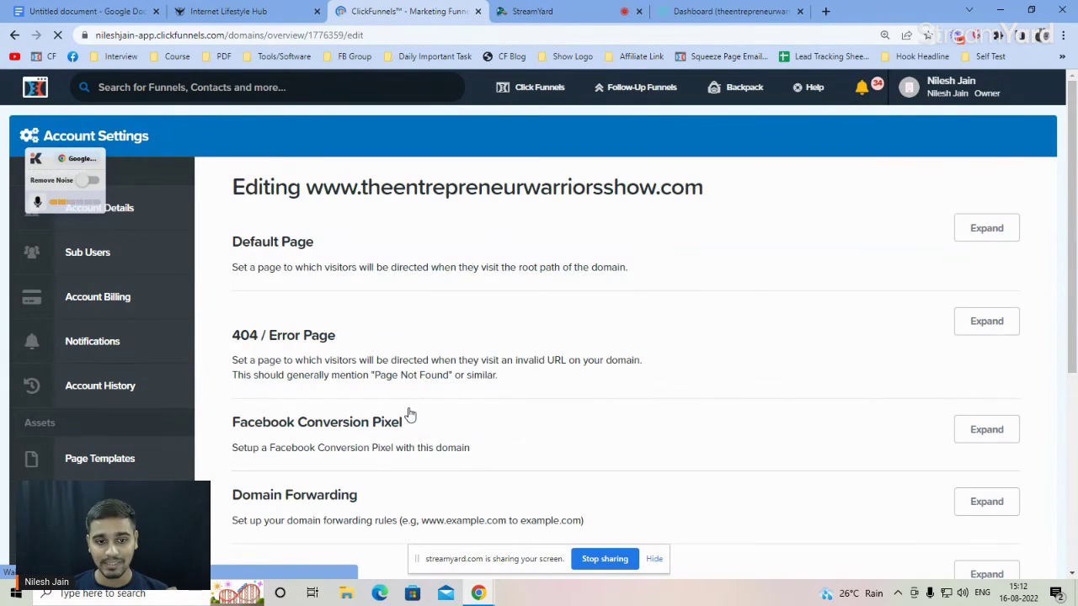
scroll(522, 362, down, 4)
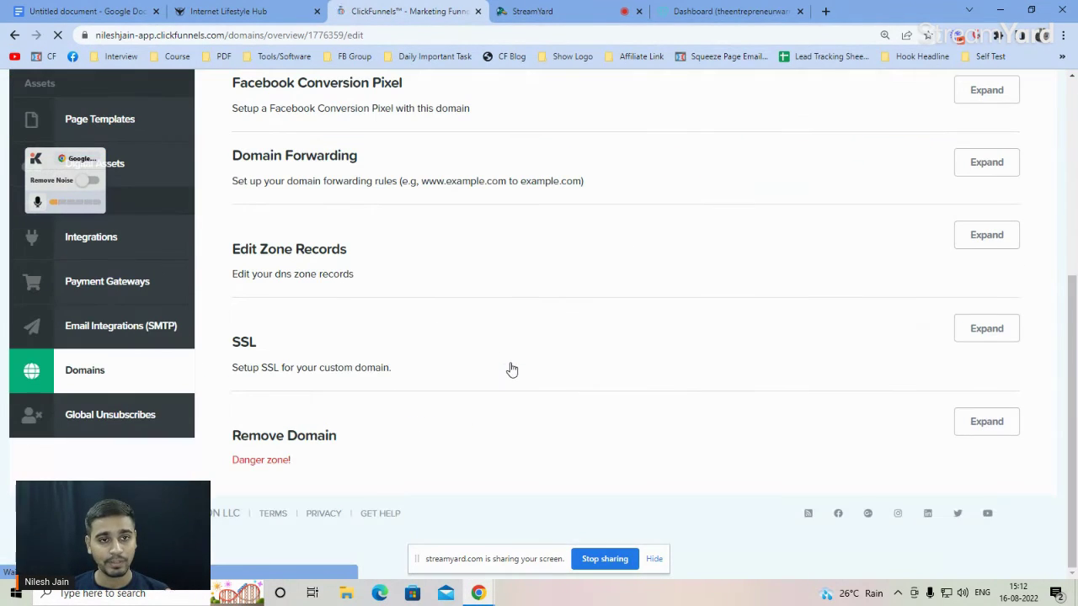
click(982, 328)
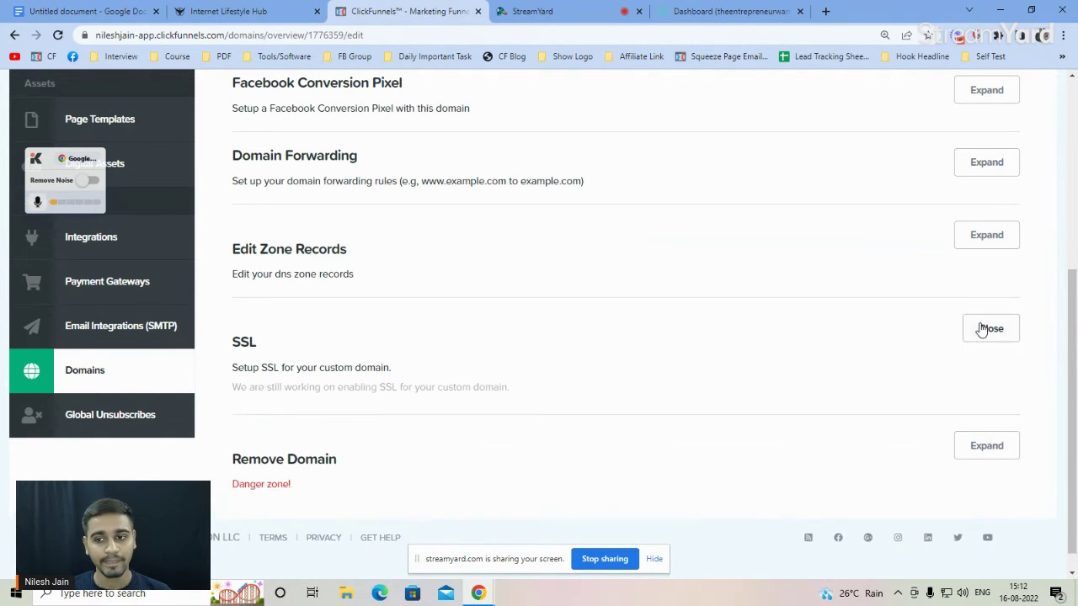
click(299, 426)
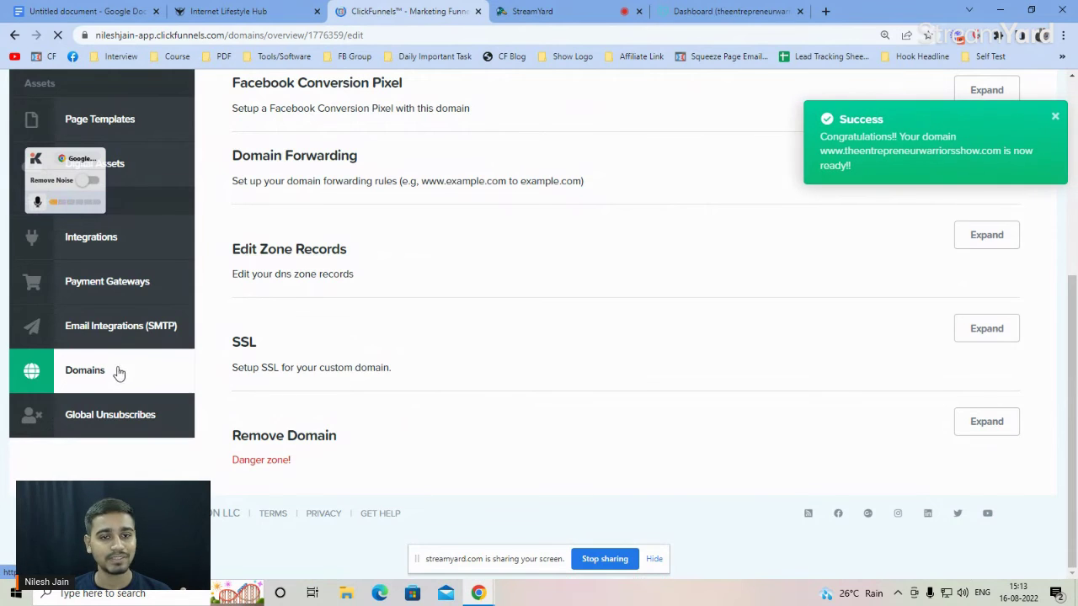
Confirm the domain shows Secured in My Domains, then switch to StreamYard.
click(118, 376)
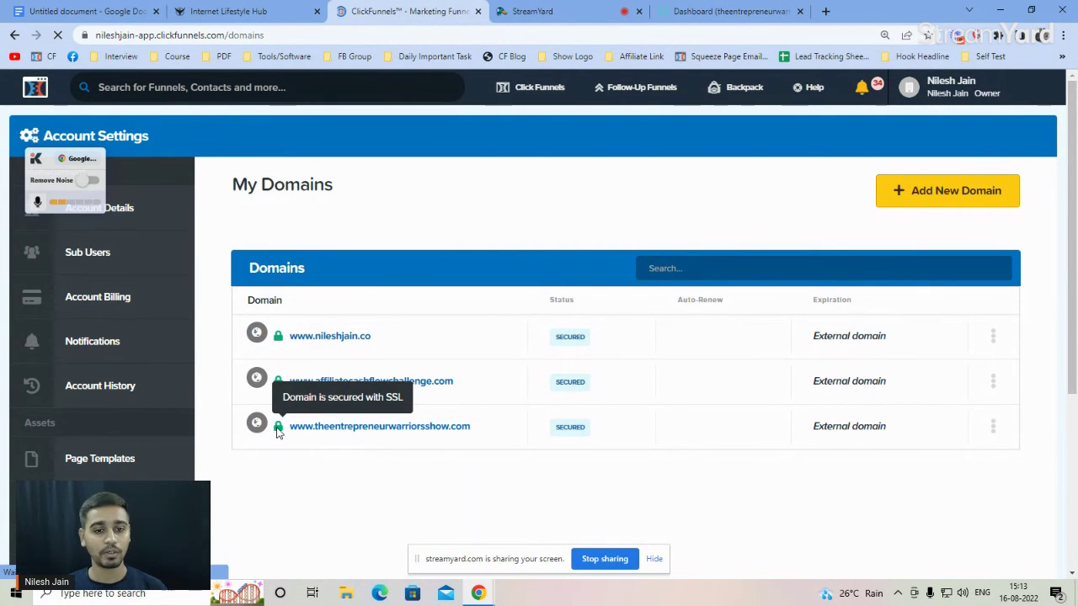
click(564, 8)
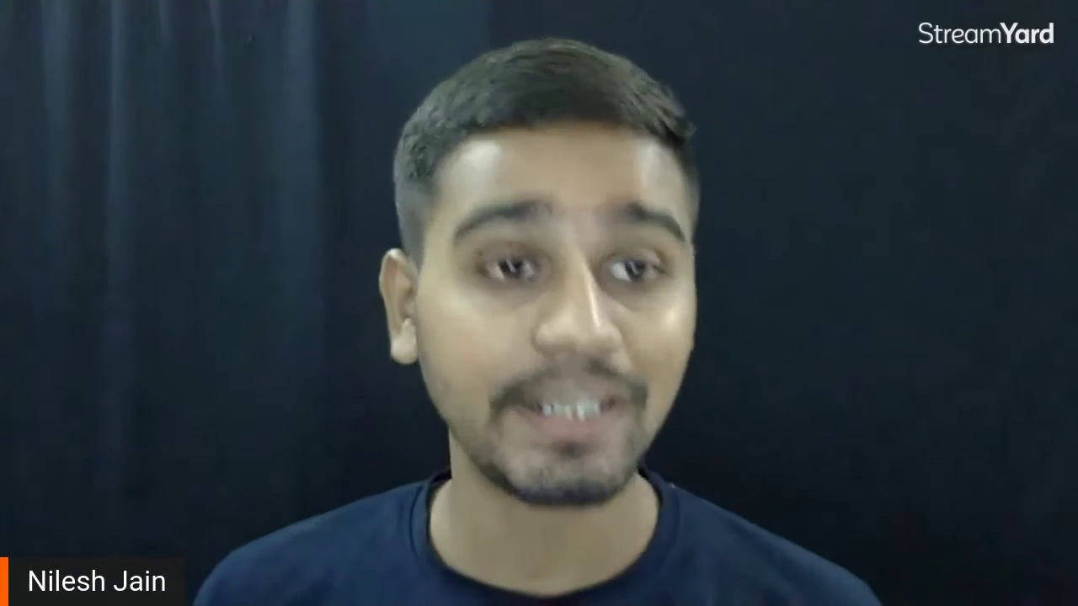